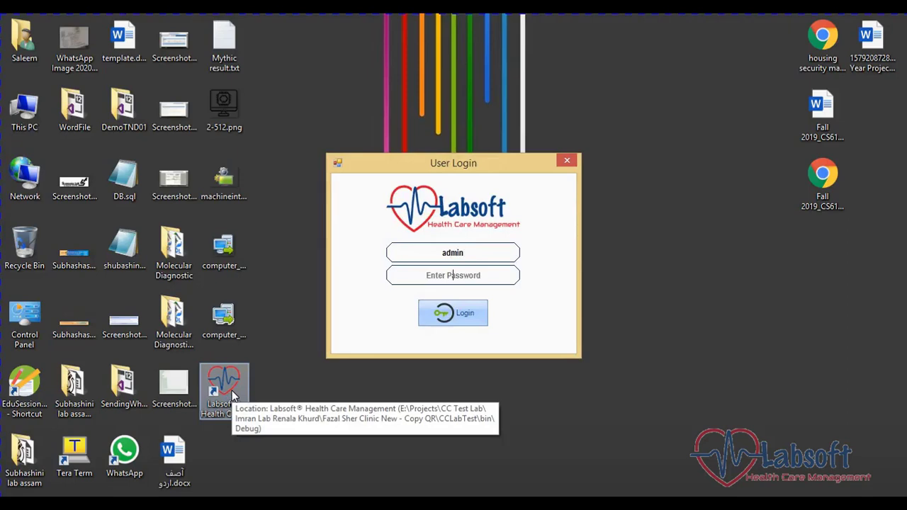
- Log in with the administrator account by entering its password and submitting
{"action": "key", "text": "Tab"}
{"action": "type", "text": "12345"}
{"action": "key", "text": "Tab"}
{"action": "key", "text": "Return"}
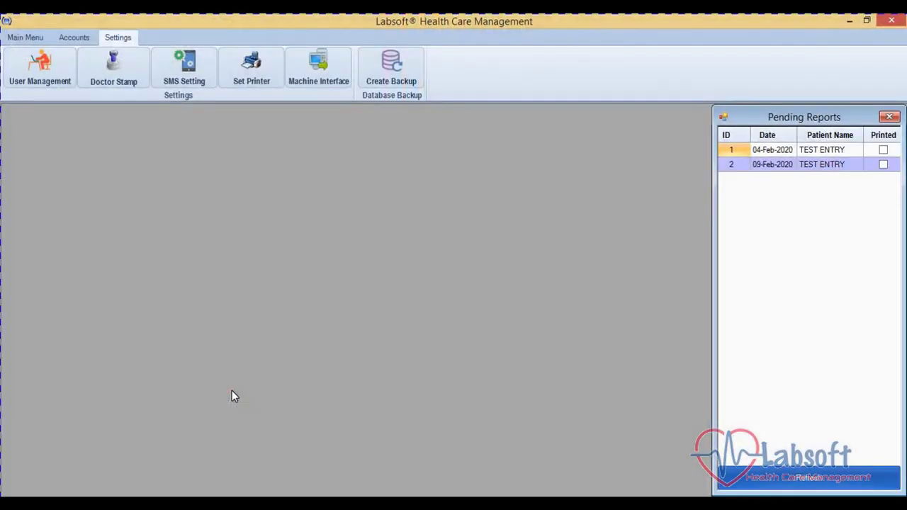
- Set the analyzer port to COM3, keeping 9600 baud, no parity, 8 data bits, 1 stop bit
{"action": "left_click", "coordinate": [318, 82]}
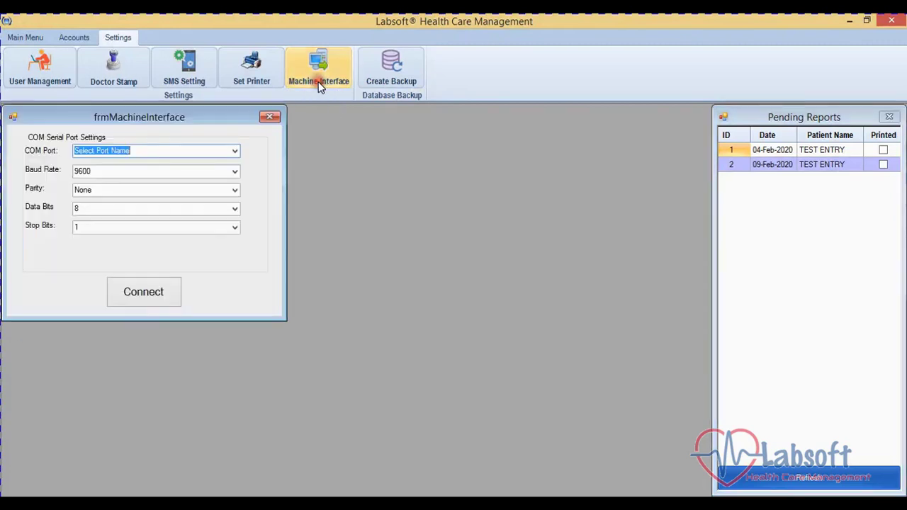
{"action": "left_click", "coordinate": [235, 150]}
{"action": "left_click", "coordinate": [122, 164]}
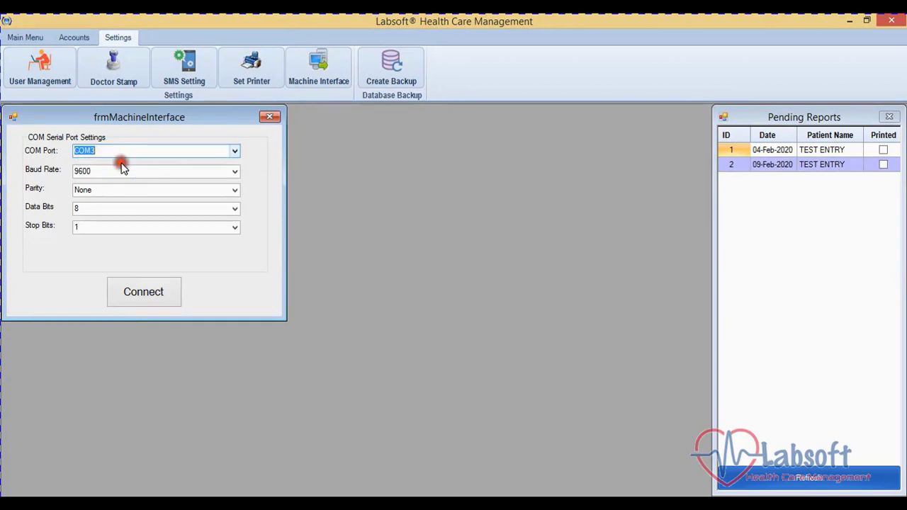
{"action": "left_click", "coordinate": [234, 171]}
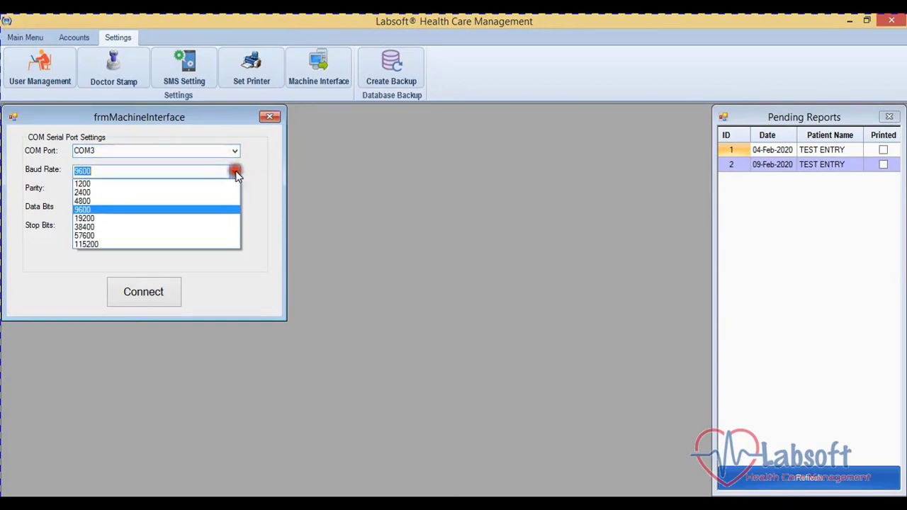
{"action": "left_click", "coordinate": [236, 174]}
{"action": "left_click", "coordinate": [236, 190]}
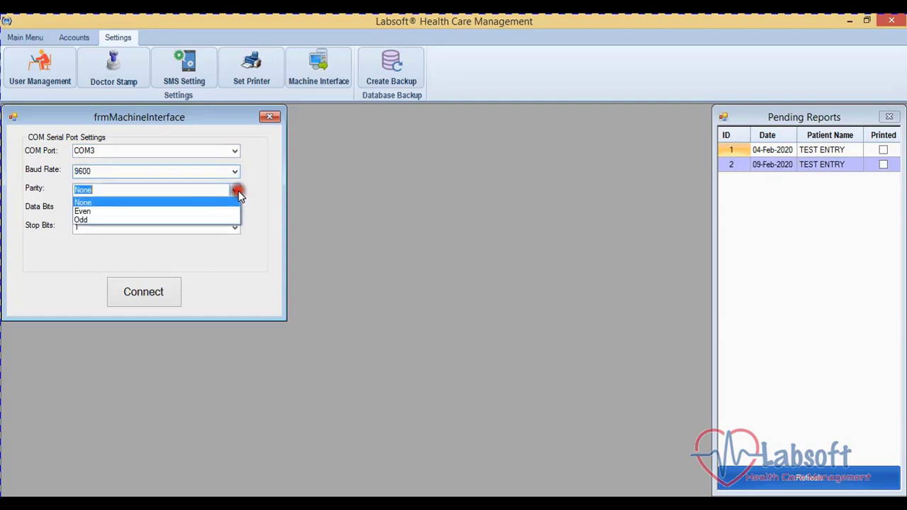
{"action": "left_click", "coordinate": [238, 190]}
{"action": "left_click", "coordinate": [234, 207]}
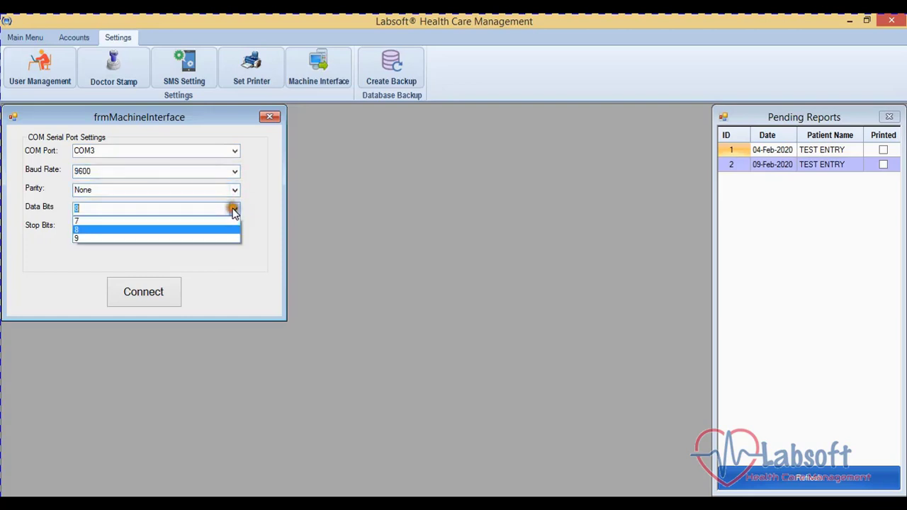
{"action": "left_click", "coordinate": [222, 229]}
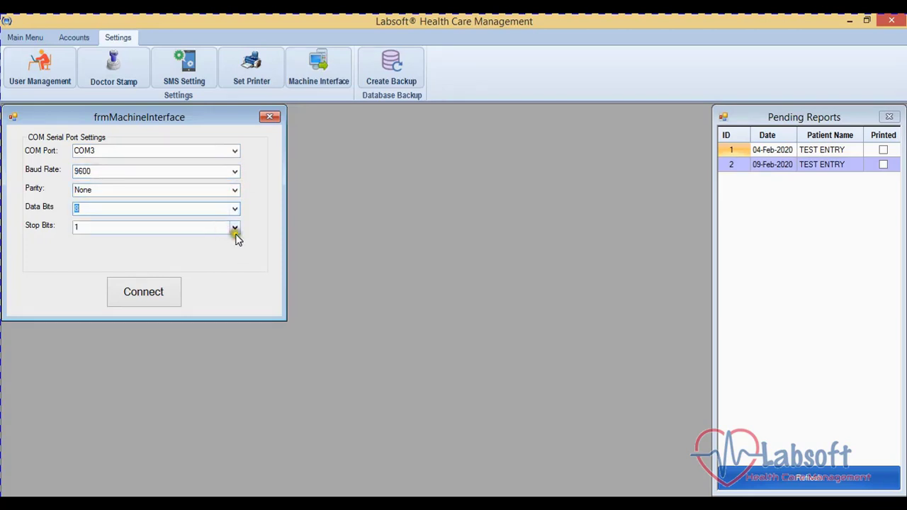
{"action": "left_click", "coordinate": [235, 227]}
{"action": "left_click", "coordinate": [236, 228]}
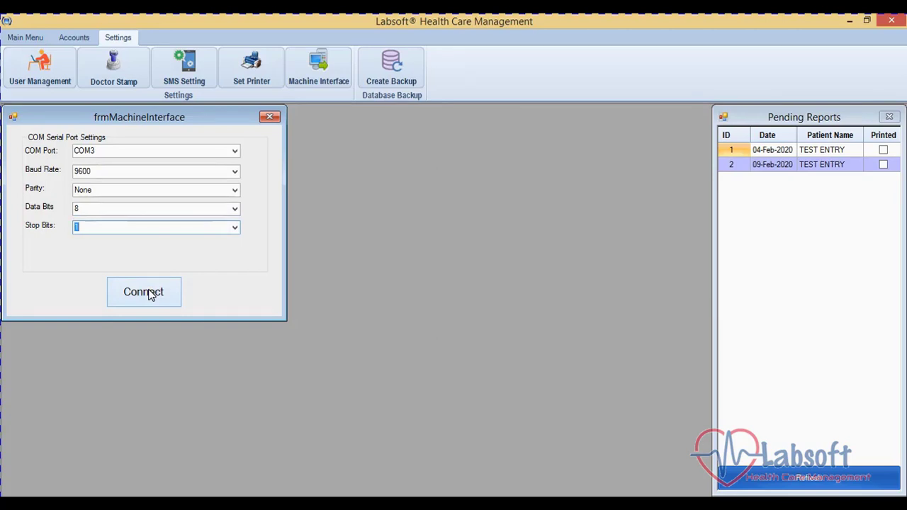
- Launch Notepad via Run and place it beside the port settings form
{"action": "key", "text": "super+r"}
{"action": "type", "text": "note"}
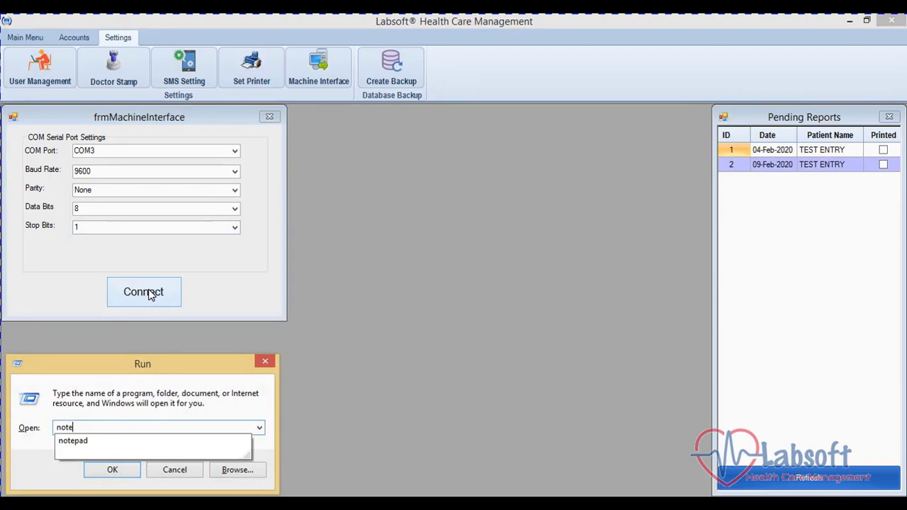
{"action": "type", "text": "pad"}
{"action": "key", "text": "Return"}
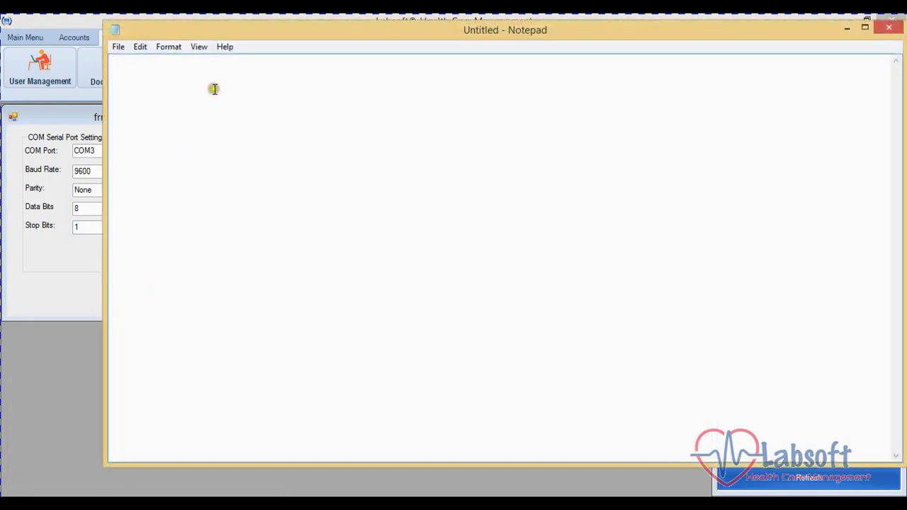
{"action": "left_click_drag", "start_coordinate": [105, 170], "coordinate": [372, 185]}
{"action": "left_click_drag", "start_coordinate": [583, 35], "coordinate": [526, 74]}
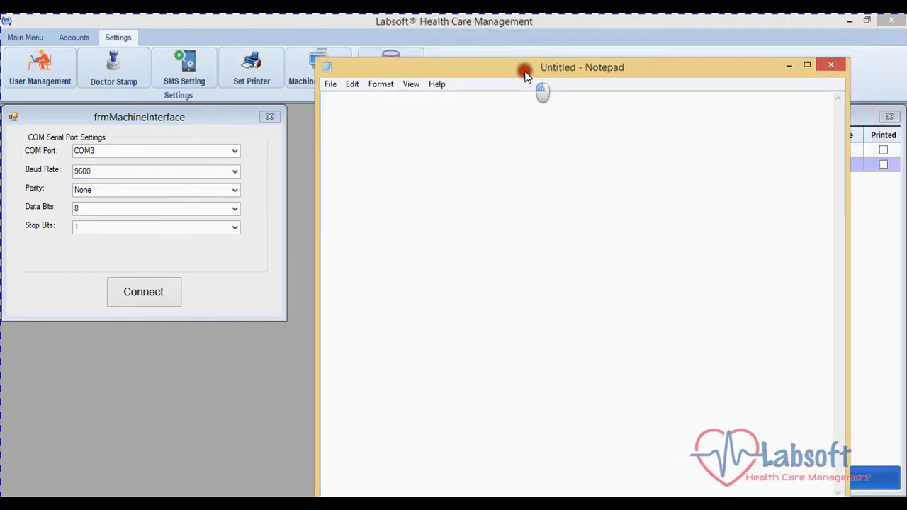
{"action": "left_click_drag", "start_coordinate": [471, 68], "coordinate": [480, 46]}
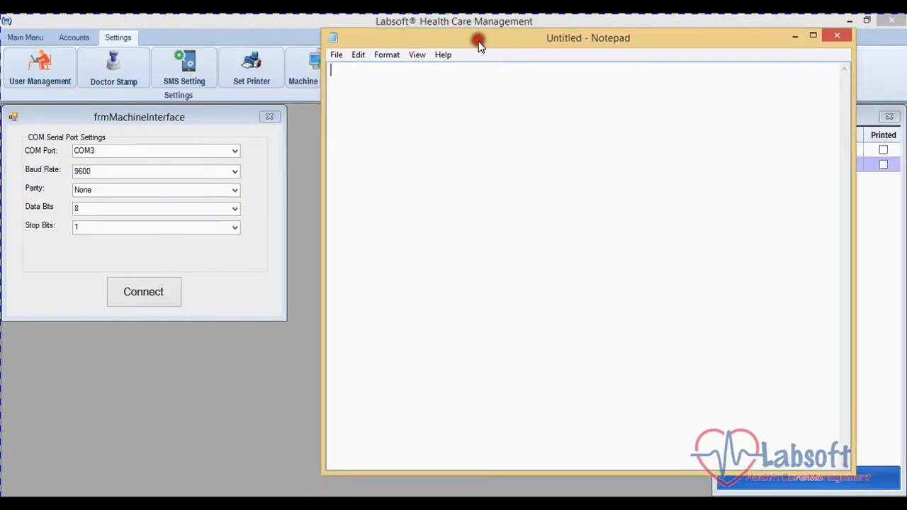
- Type the note 'AOA, Here i am going to connect Haematology Analyzer to labsoft'
{"action": "left_click", "coordinate": [408, 88]}
{"action": "type", "text": "AOA, "}
{"action": "type", "text": "Here"}
{"action": "type", "text": " i"}
{"action": "type", "text": " am"}
{"action": "type", "text": " co"}
{"action": "key", "text": "BackSpace"}
{"action": "key", "text": "BackSpace"}
{"action": "type", "text": "g"}
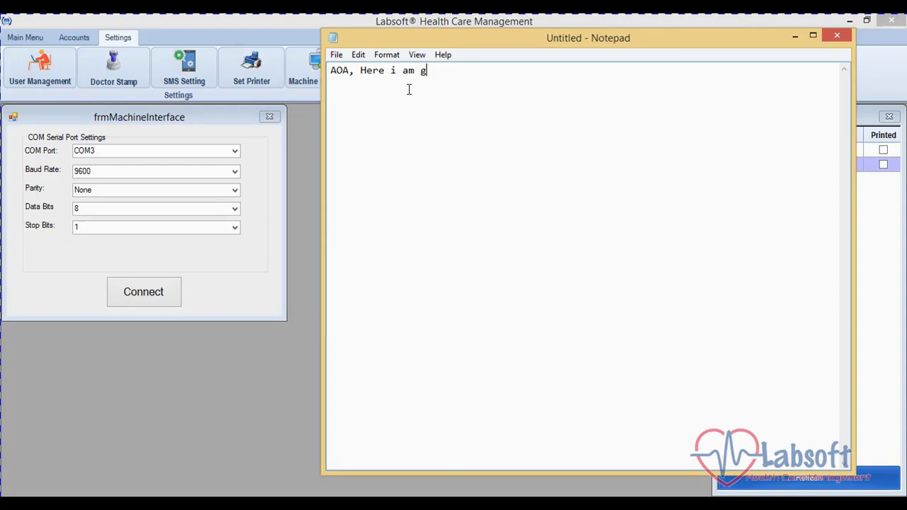
{"action": "type", "text": "oing to connect "}
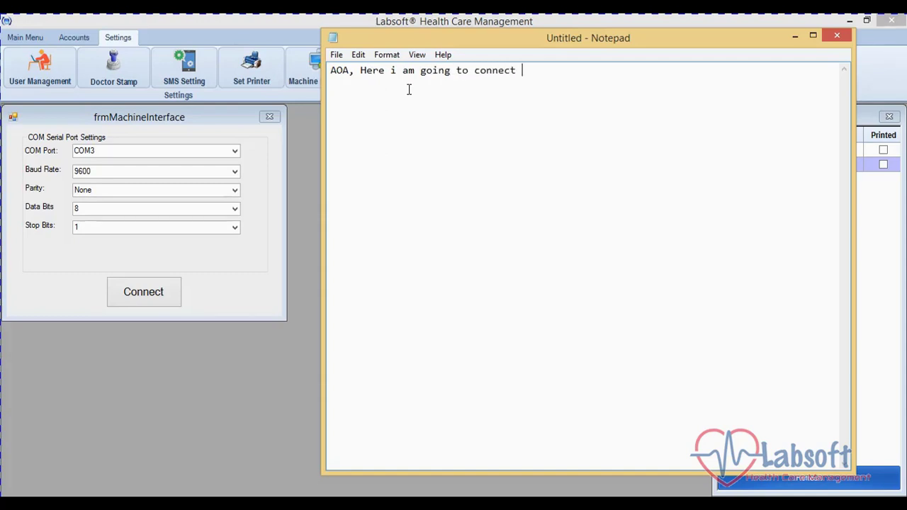
{"action": "type", "text": "Haematology "}
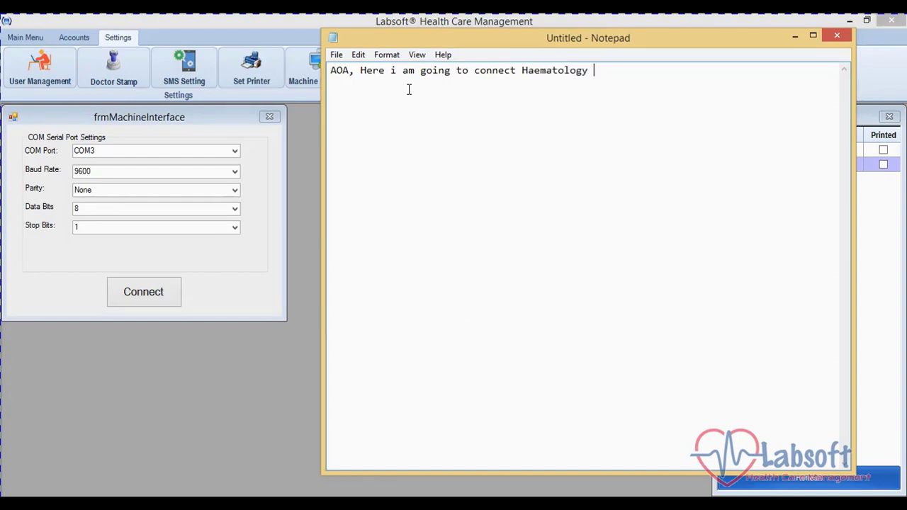
{"action": "type", "text": "Analyzer to la"}
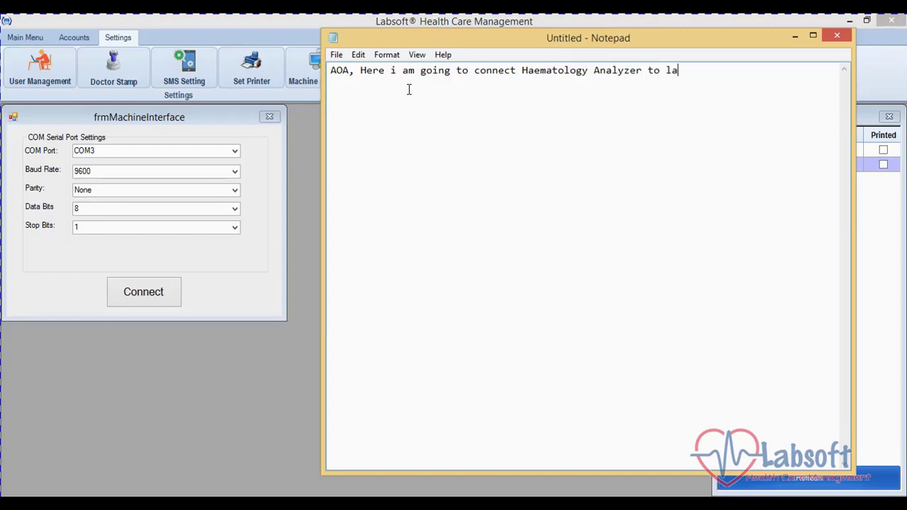
{"action": "type", "text": "bsoft"}
- Connect to the analyzer on COM3 and acknowledge the Connection Successfull message
{"action": "left_click", "coordinate": [795, 37]}
{"action": "left_click", "coordinate": [164, 298]}
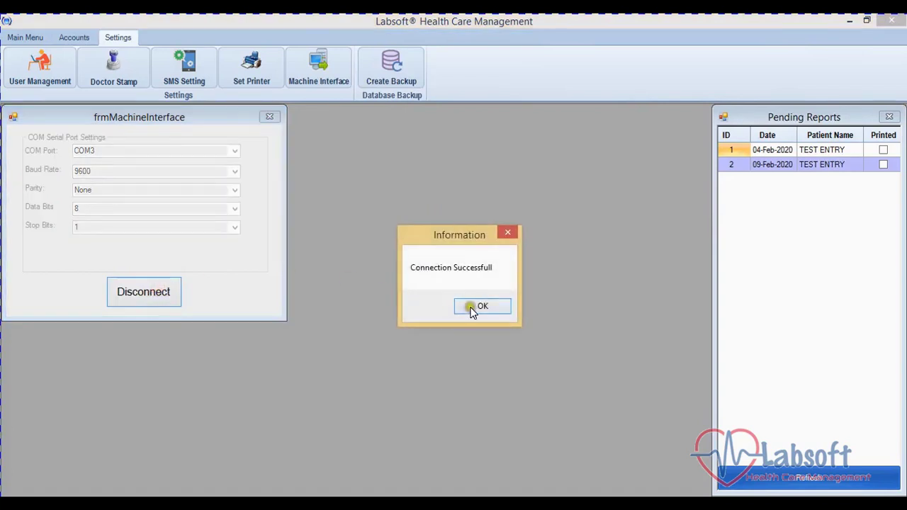
{"action": "left_click", "coordinate": [479, 309]}
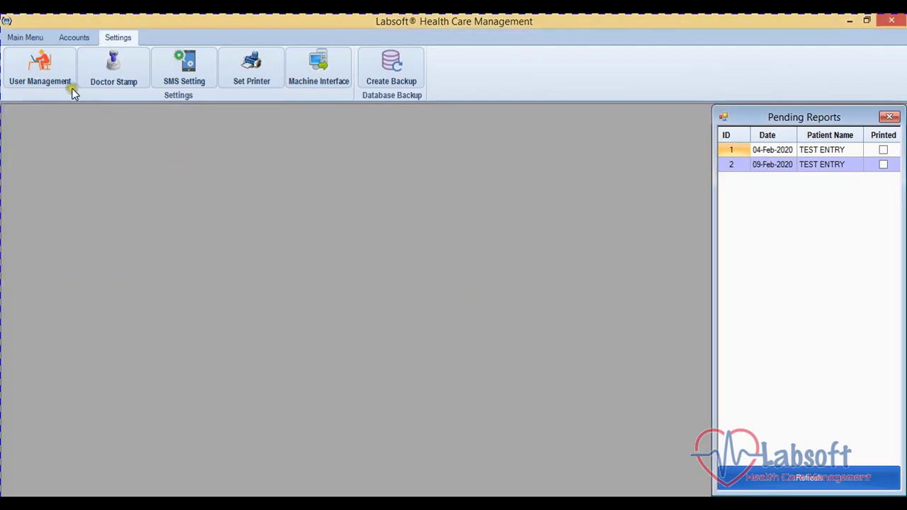
{"action": "left_click", "coordinate": [14, 36]}
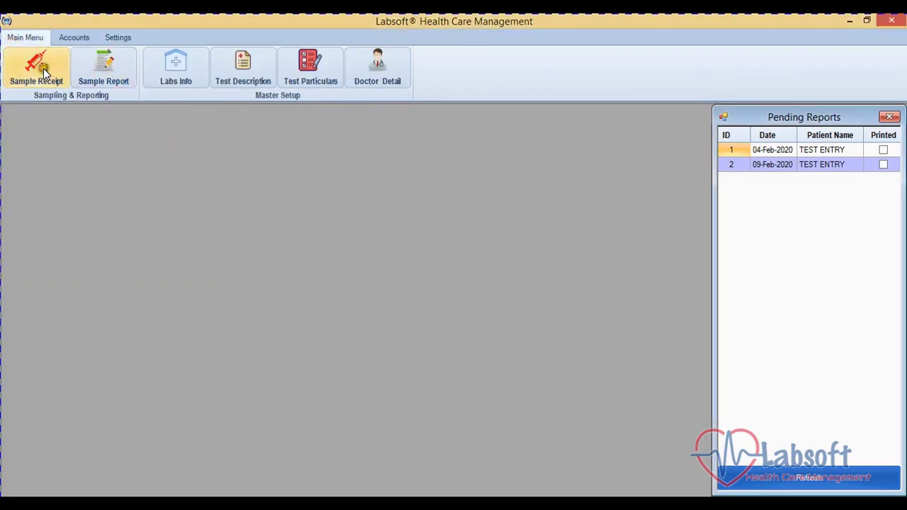
- Start a sample receipt for male patient DUMMY ENTRY
{"action": "left_click", "coordinate": [43, 68]}
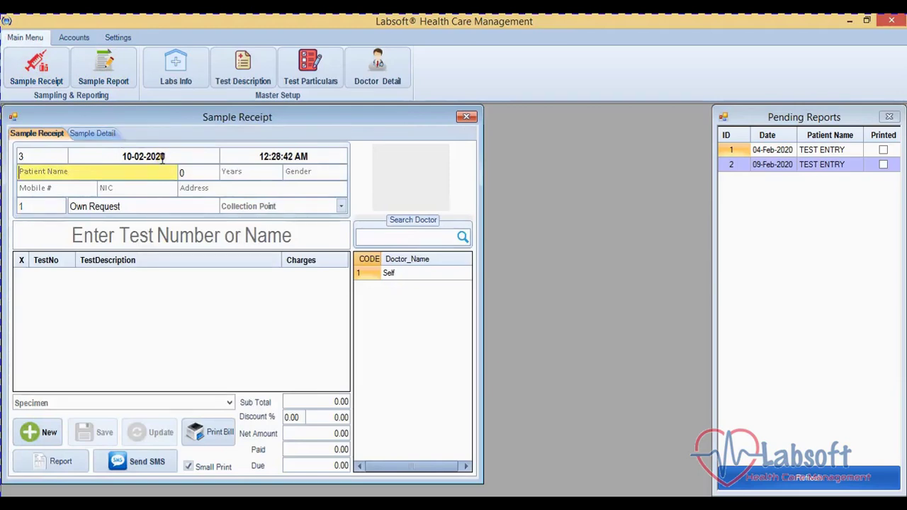
{"action": "type", "text": "DUMMY ENTRY"}
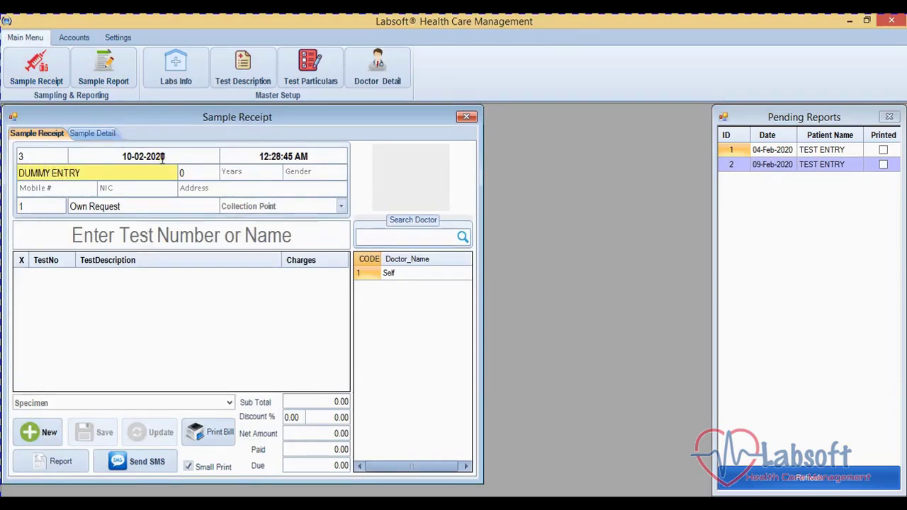
{"action": "key", "text": "Tab"}
{"action": "key", "text": "Tab"}
{"action": "type", "text": "m"}
{"action": "key", "text": "Tab"}
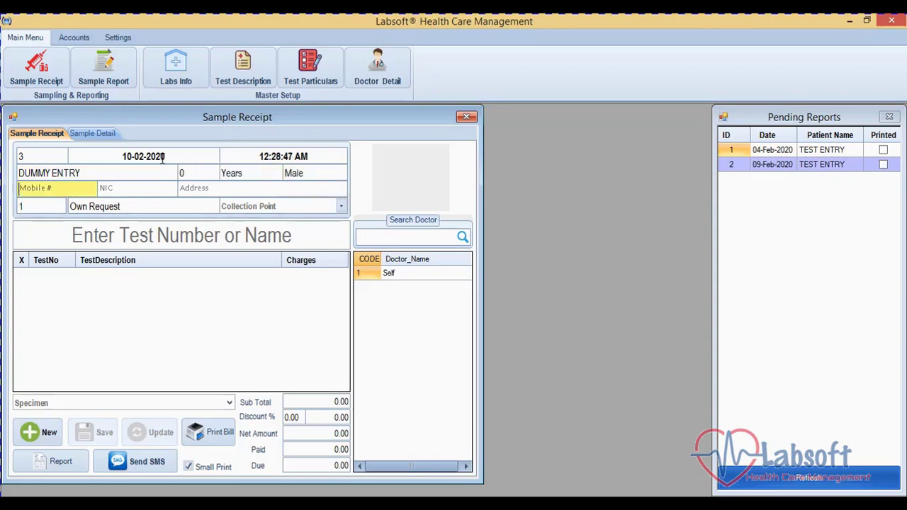
{"action": "key", "text": "Tab"}
{"action": "key", "text": "Tab"}
{"action": "key", "text": "Tab"}
{"action": "key", "text": "Tab"}
{"action": "key", "text": "Tab"}
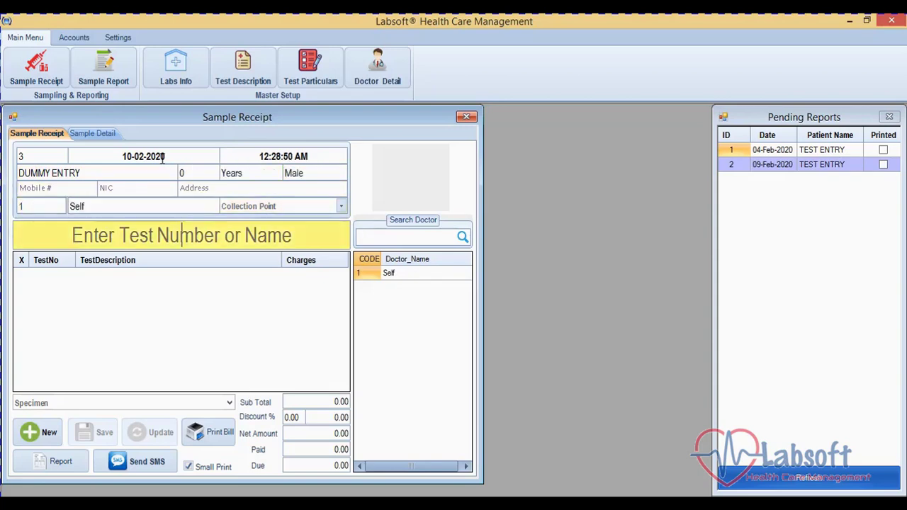
- Add the 239 CBC test, specimen Taken In Lab, 400 paid, then save and close the receipt
{"action": "type", "text": "cbc"}
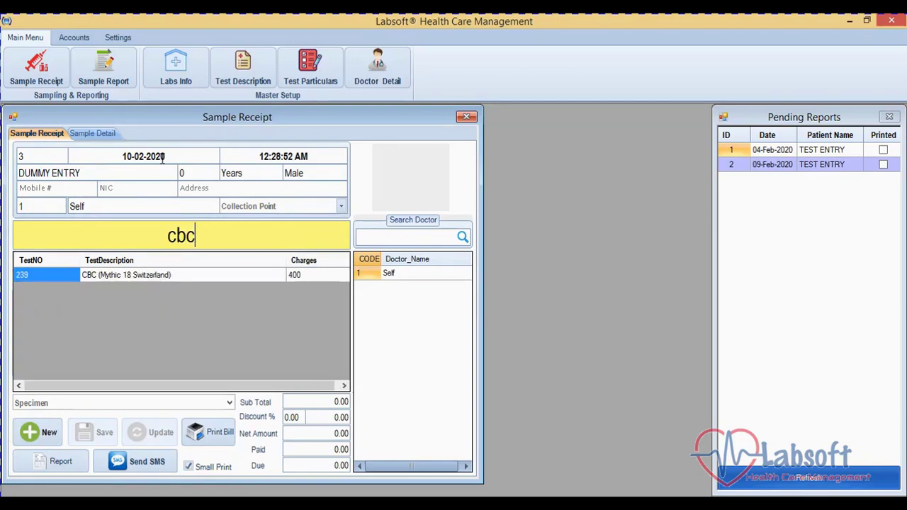
{"action": "key", "text": "Down"}
{"action": "key", "text": "Return"}
{"action": "key", "text": "Return"}
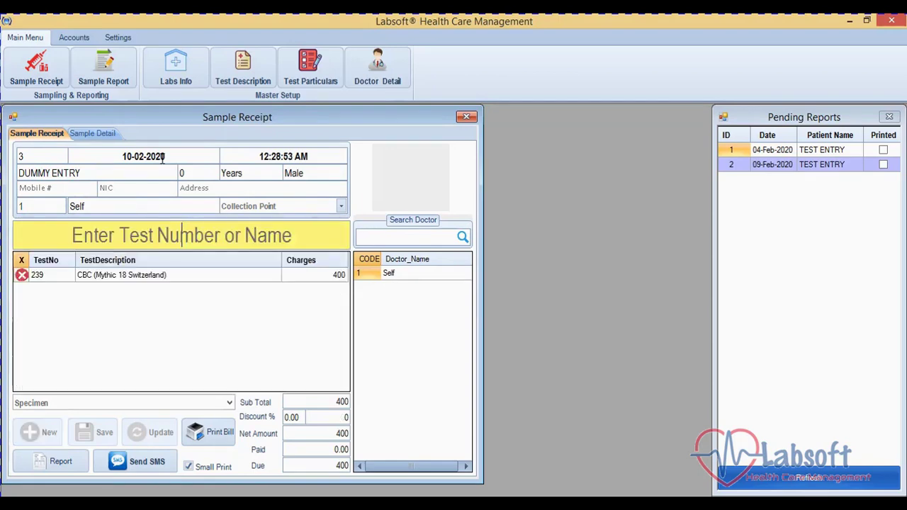
{"action": "key", "text": "Tab"}
{"action": "key", "text": "Down"}
{"action": "key", "text": "Tab"}
{"action": "key", "text": "Tab"}
{"action": "key", "text": "Tab"}
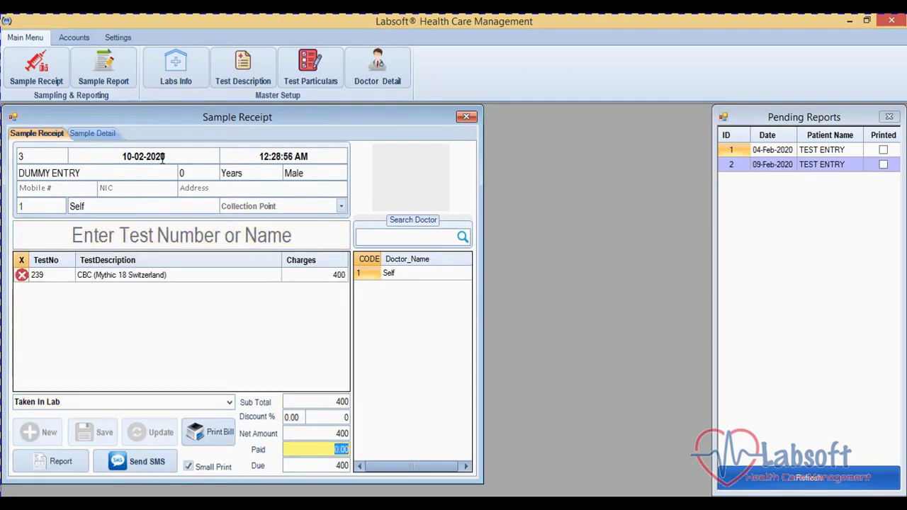
{"action": "type", "text": "400"}
{"action": "key", "text": "Tab"}
{"action": "key", "text": "Tab"}
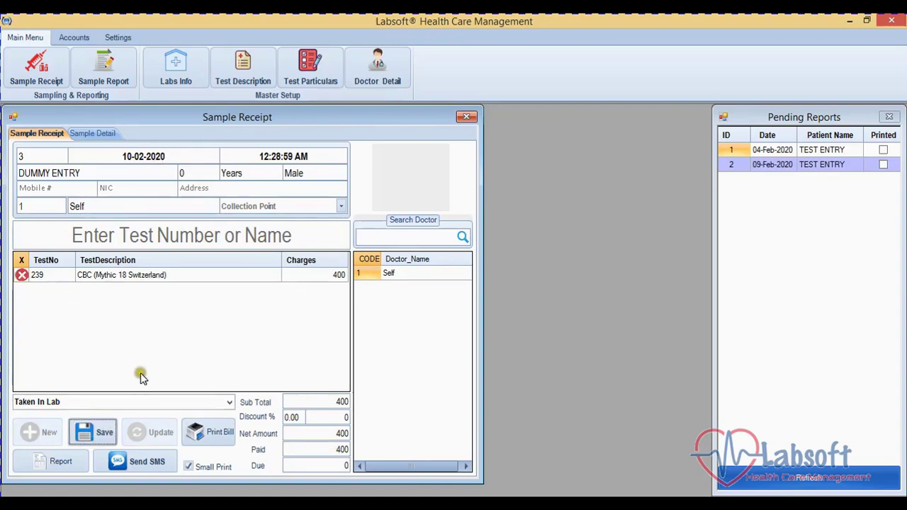
{"action": "left_click", "coordinate": [114, 437]}
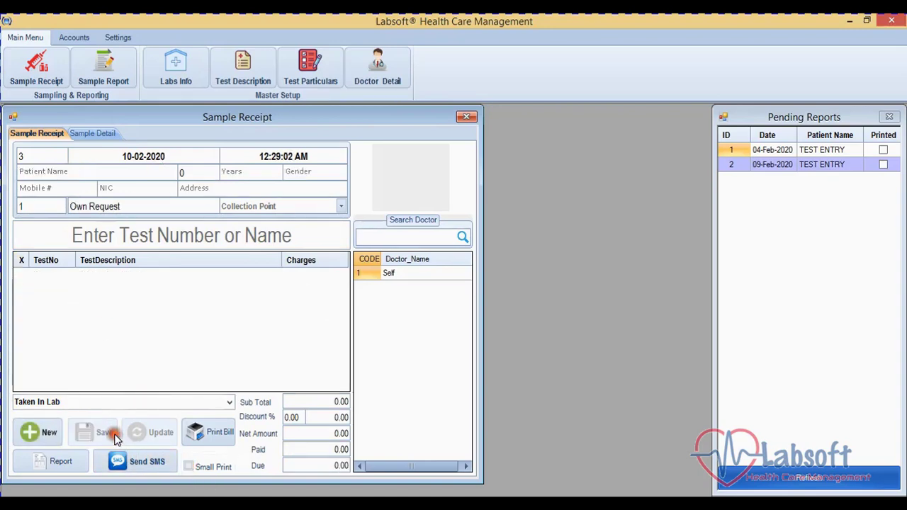
{"action": "left_click", "coordinate": [466, 116]}
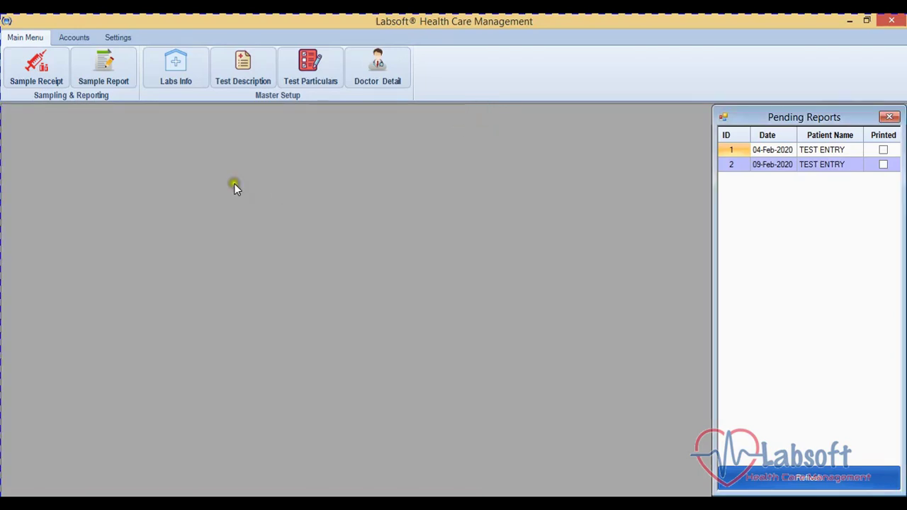
- Load sample 3 in Sample Report and show the 239 CBC particulars grid
{"action": "left_click", "coordinate": [116, 83]}
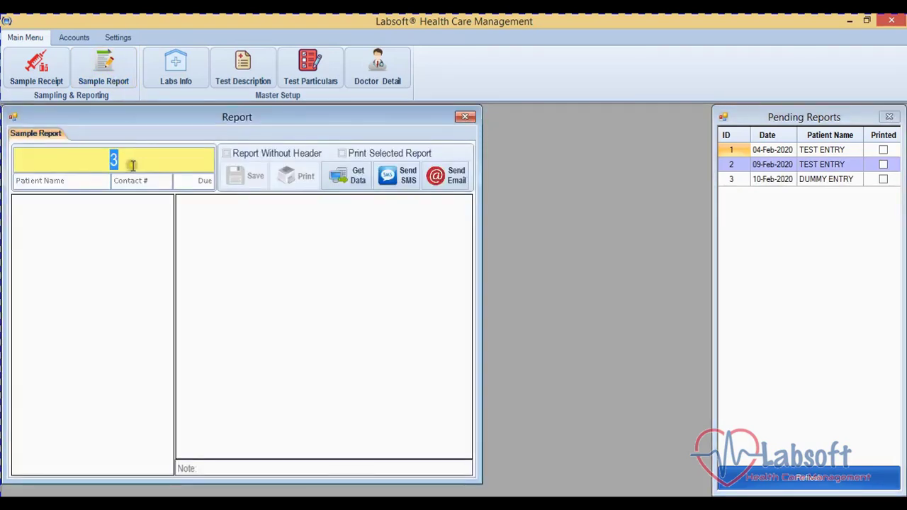
{"action": "key", "text": "Return"}
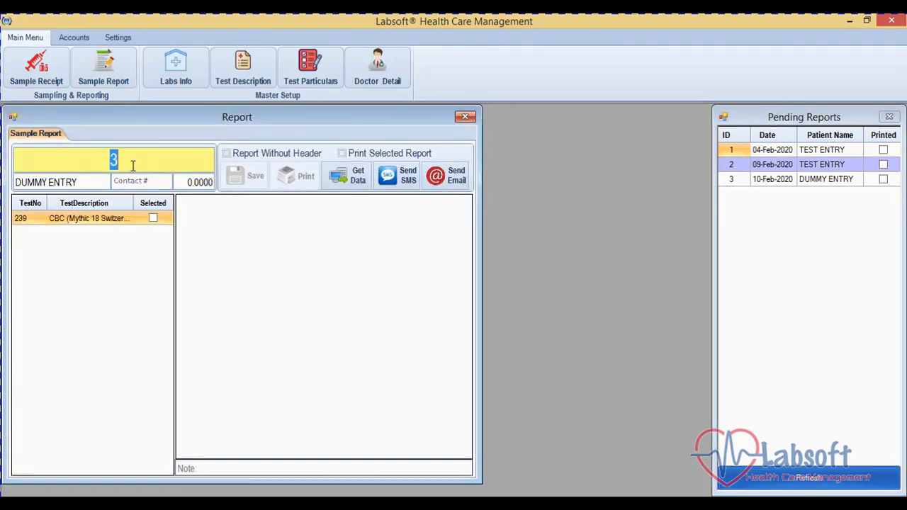
{"action": "left_click", "coordinate": [87, 221]}
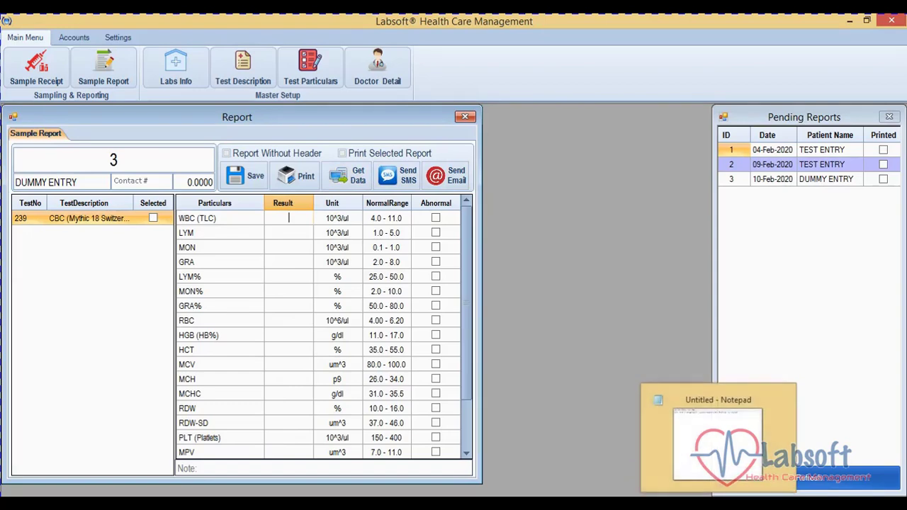
- Add the line 'Now we can get result of machine in a single click' to the note
{"action": "left_click", "coordinate": [719, 418]}
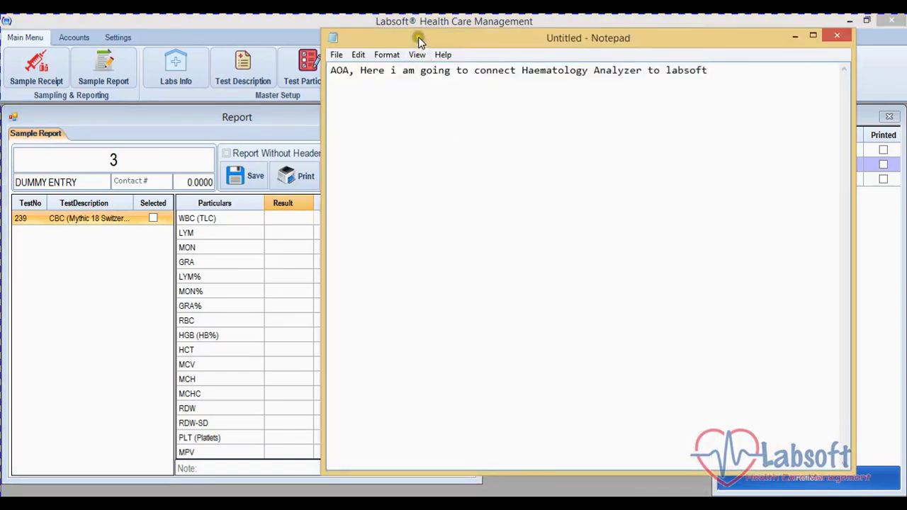
{"action": "left_click_drag", "start_coordinate": [419, 40], "coordinate": [519, 41]}
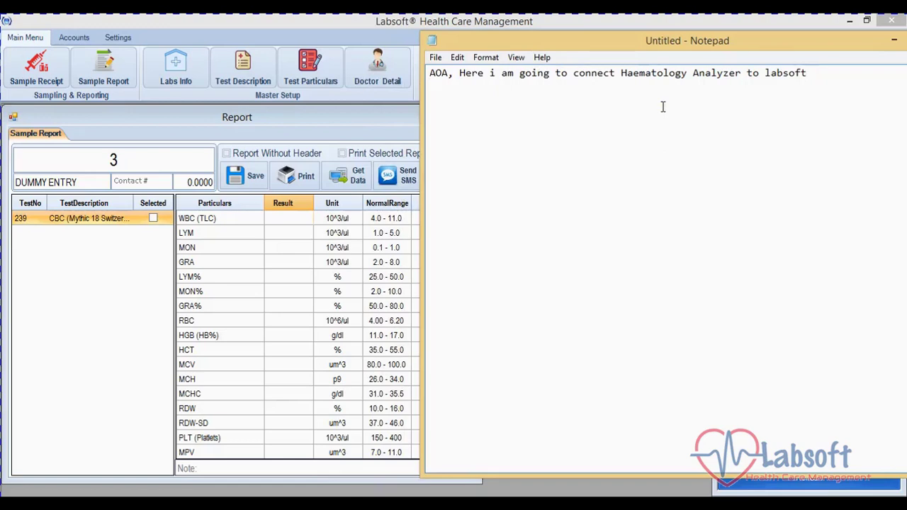
{"action": "key", "text": "Return"}
{"action": "type", "text": "Now we can get result "}
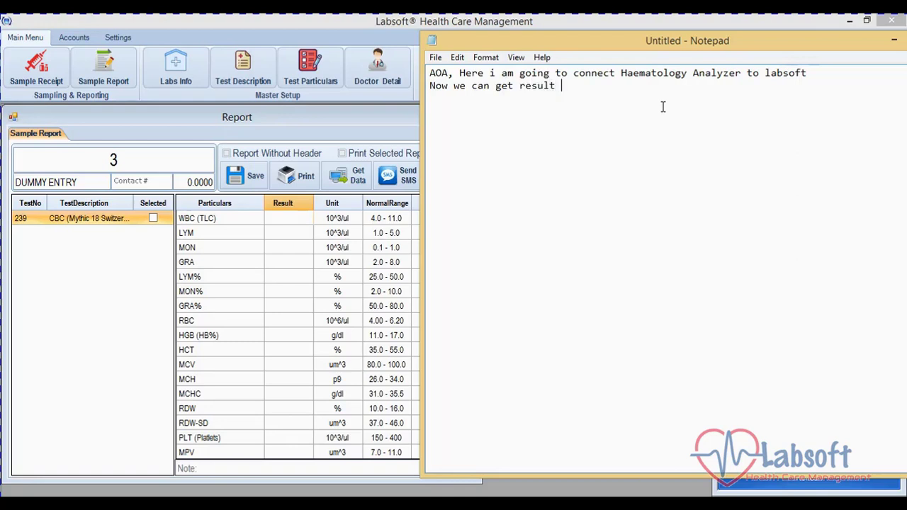
{"action": "type", "text": "of machine in a si"}
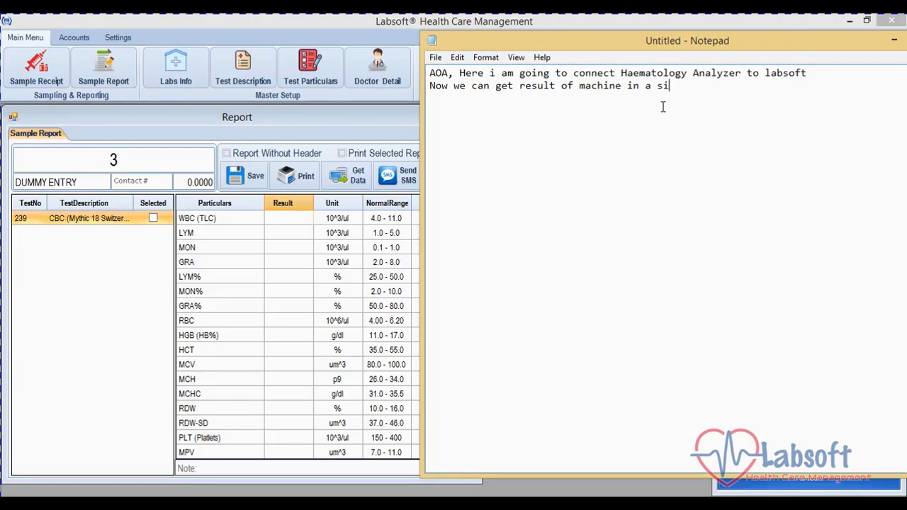
{"action": "type", "text": "ng"}
{"action": "key", "text": "BackSpace"}
{"action": "type", "text": "ngle click"}
- Pull the analyzer's CBC results (e.g. WBC 7.3, HGB 12.6) into the report with Get Data
{"action": "left_click", "coordinate": [894, 40]}
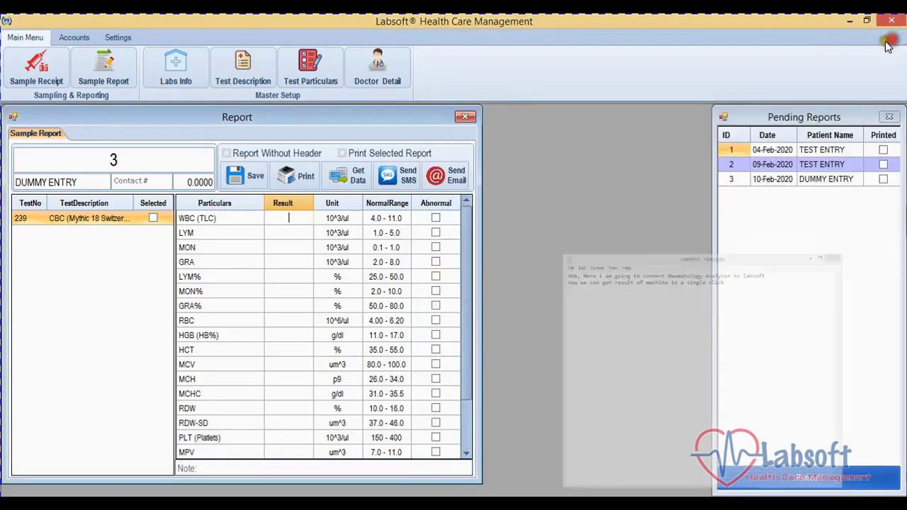
{"action": "left_click", "coordinate": [340, 180]}
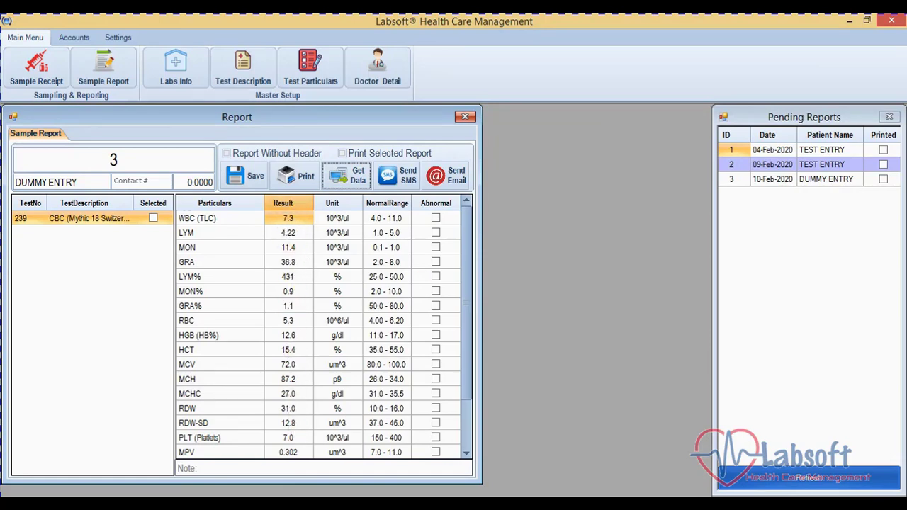
{"action": "key", "text": "alt+Tab"}
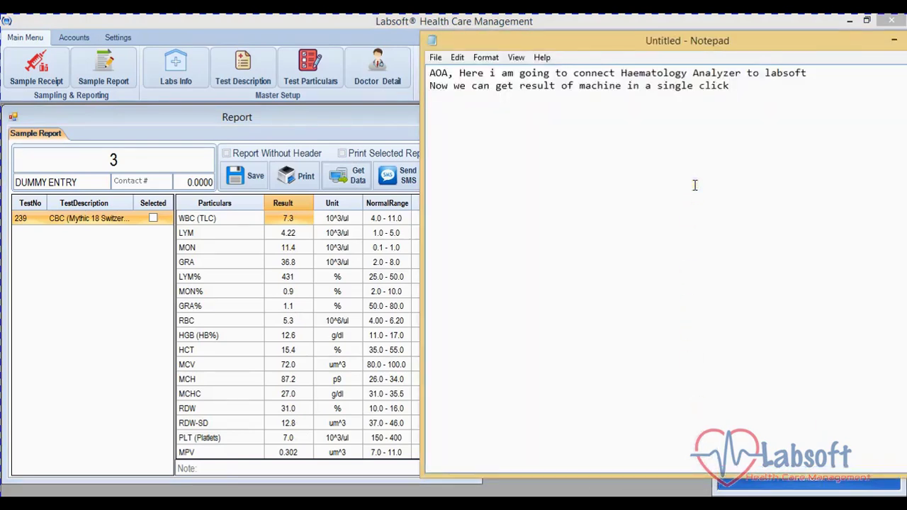
- Add 'Thank You' to the note, then close Notepad with Don't Save
{"action": "type", "text": "Thank You"}
{"action": "left_click_drag", "start_coordinate": [872, 44], "coordinate": [813, 44]}
{"action": "left_click", "coordinate": [876, 40]}
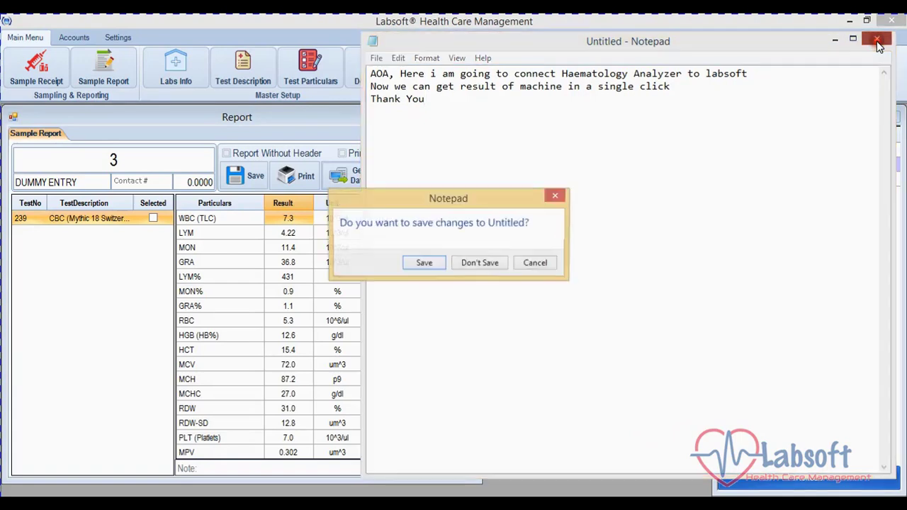
{"action": "left_click", "coordinate": [479, 262]}
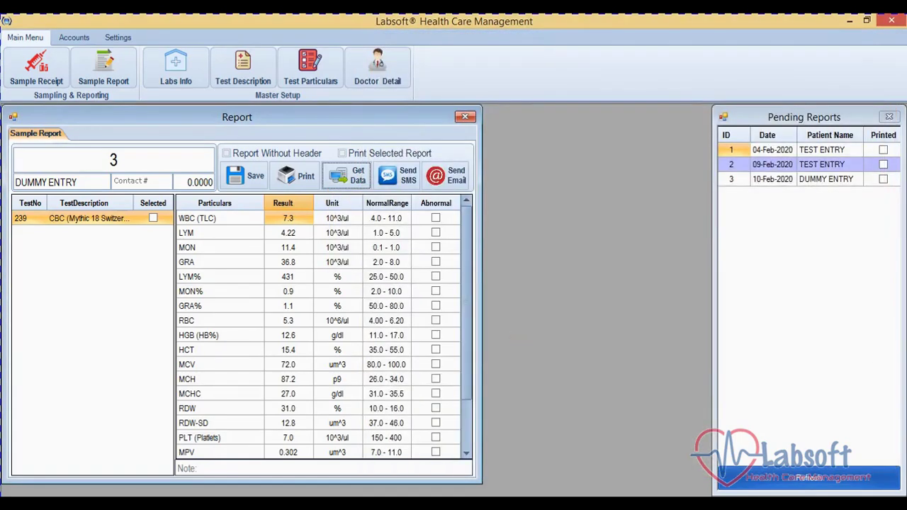